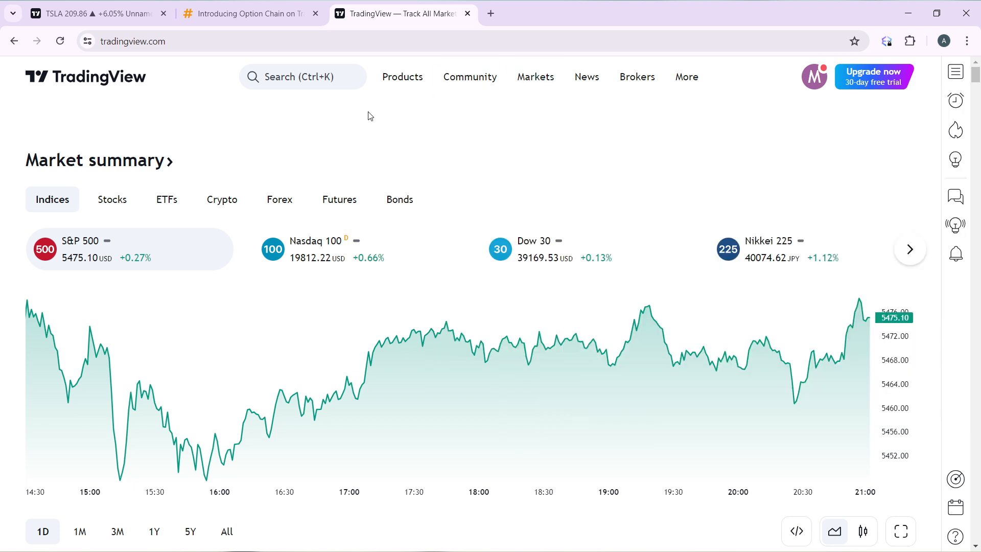
click(80, 14)
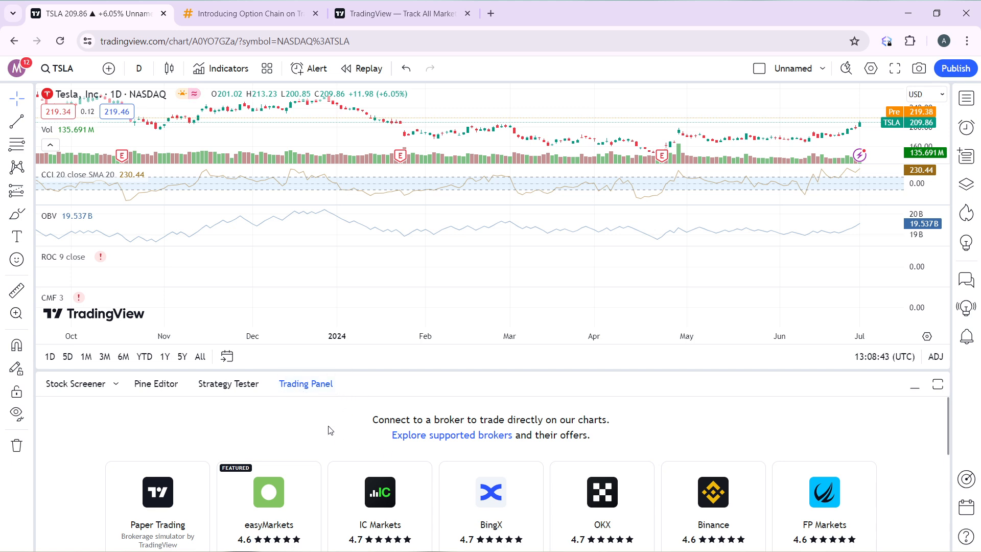
scroll(330, 430, down, 3)
scroll(337, 434, up, 3)
scroll(361, 439, down, 3)
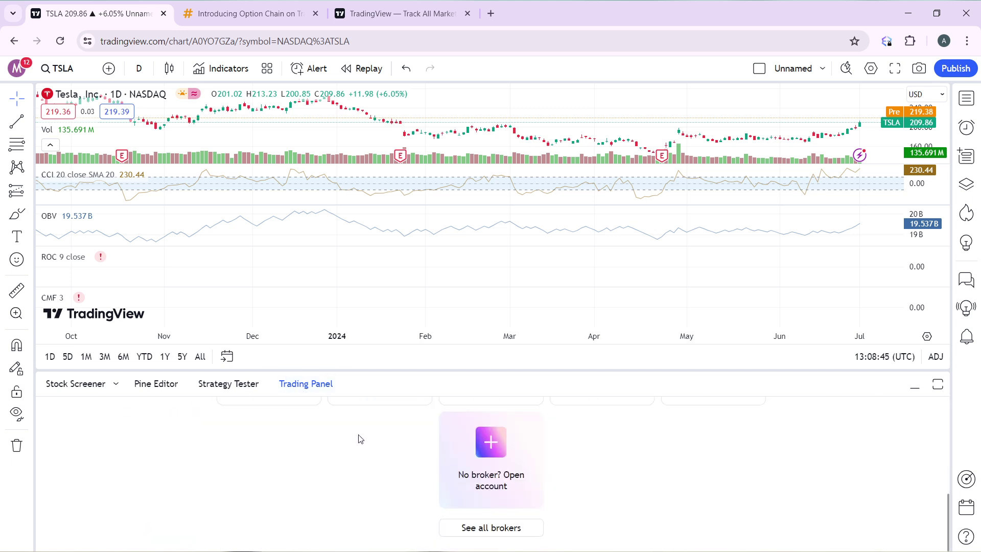
Step: Show all supported brokers in the Trading Panel, briefly viewing and dismissing OANDA's connection card
click(500, 534)
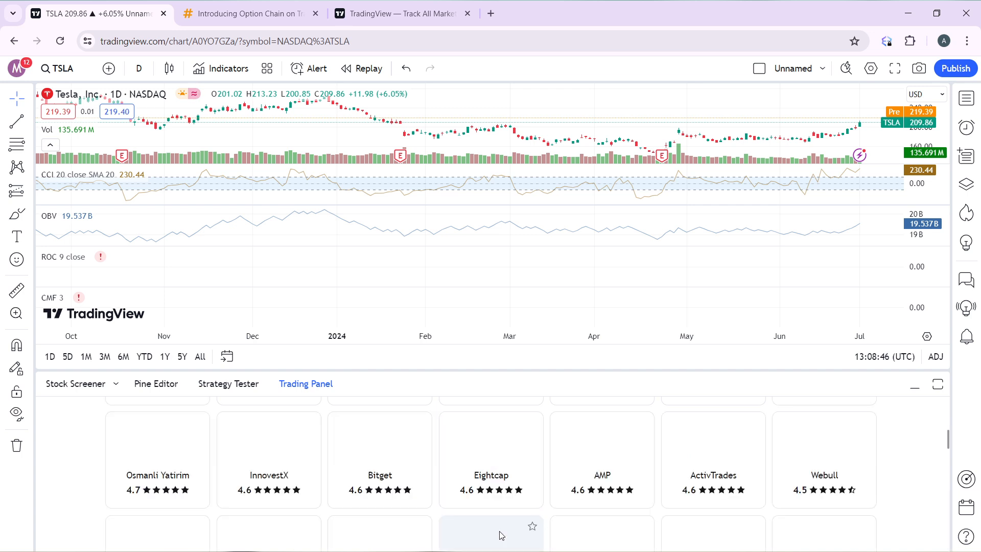
scroll(459, 529, up, 5)
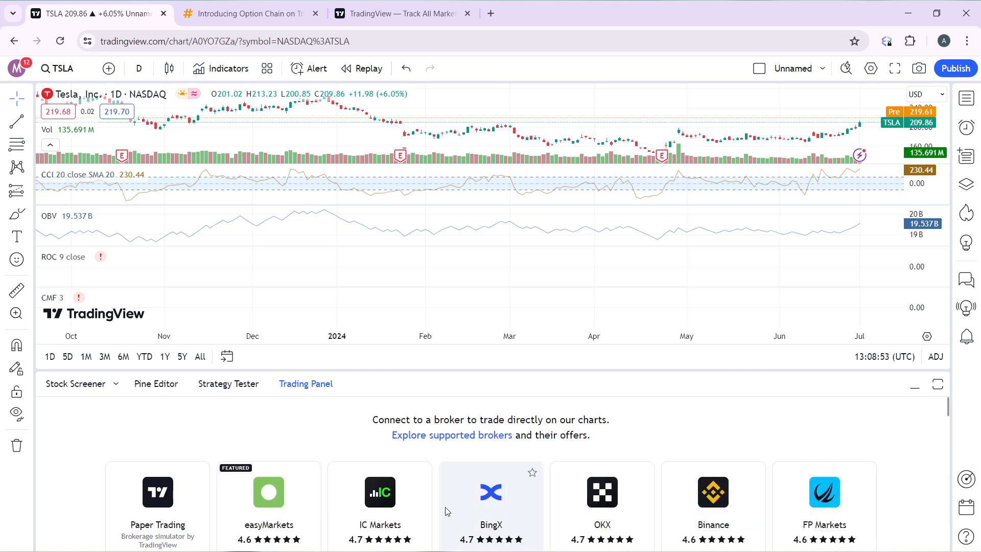
scroll(401, 516, down, 3)
scroll(401, 516, up, 2)
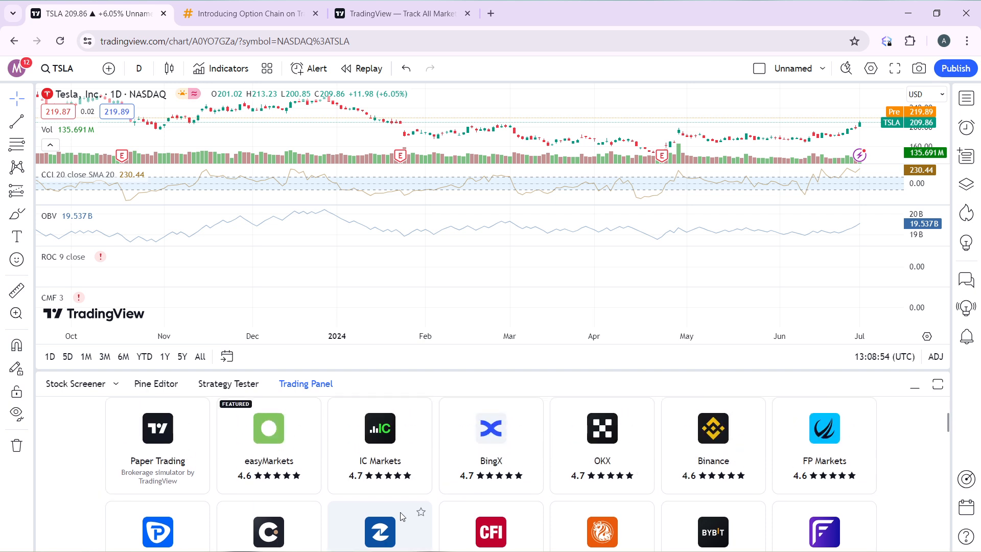
click(401, 516)
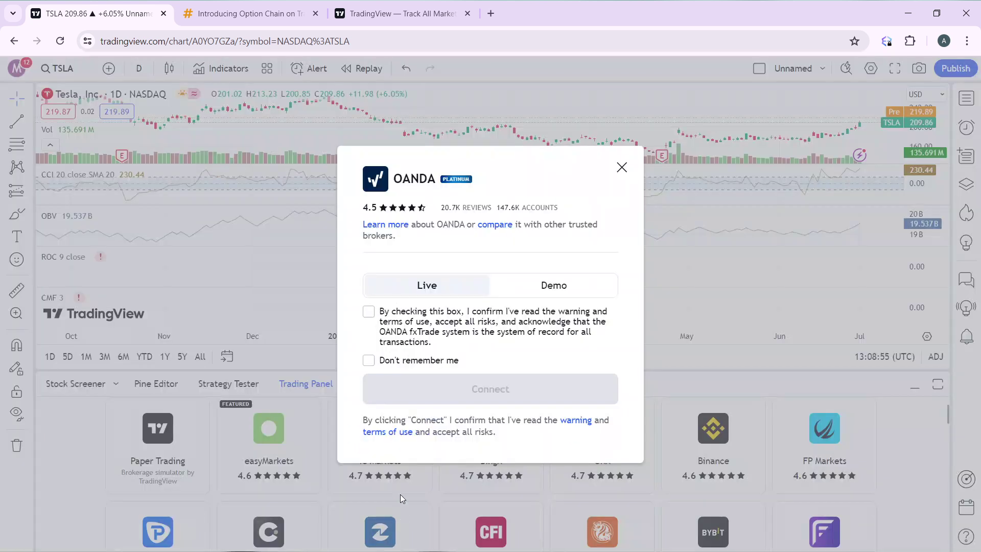
click(622, 167)
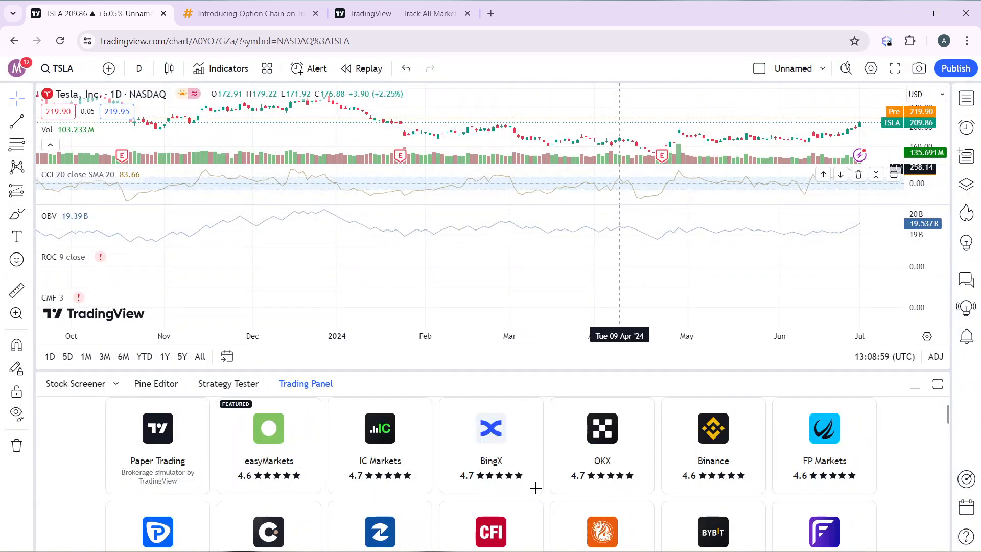
scroll(539, 476, down, 3)
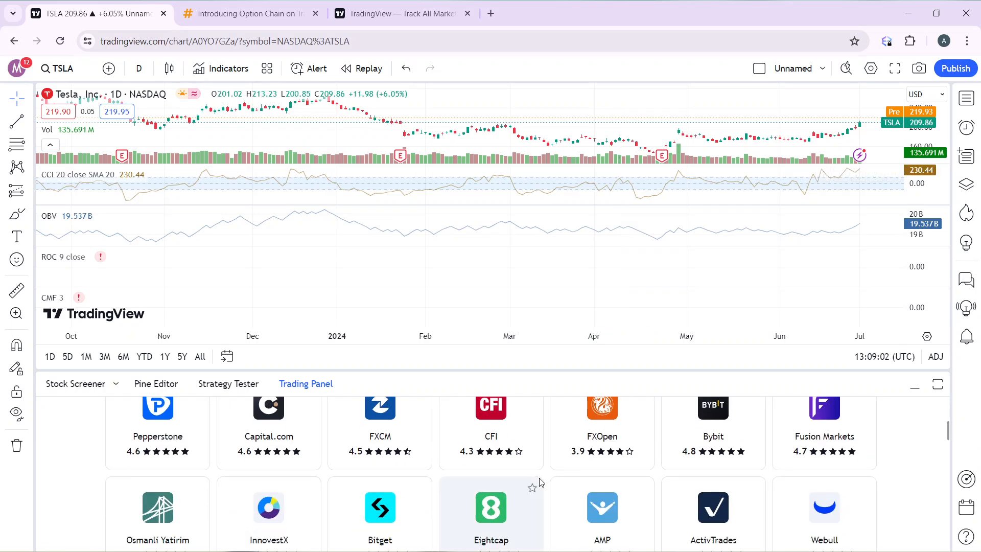
scroll(540, 483, down, 3)
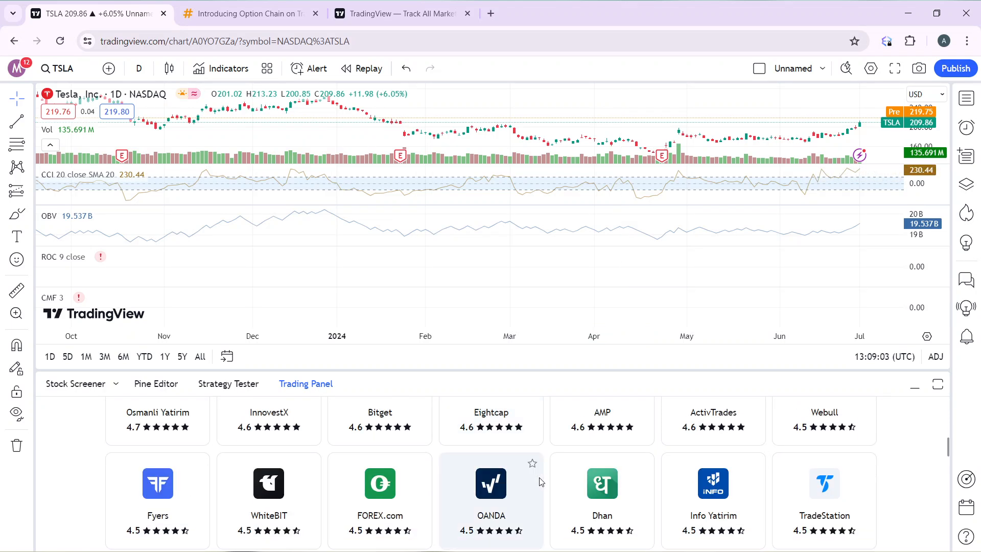
scroll(540, 482, down, 2)
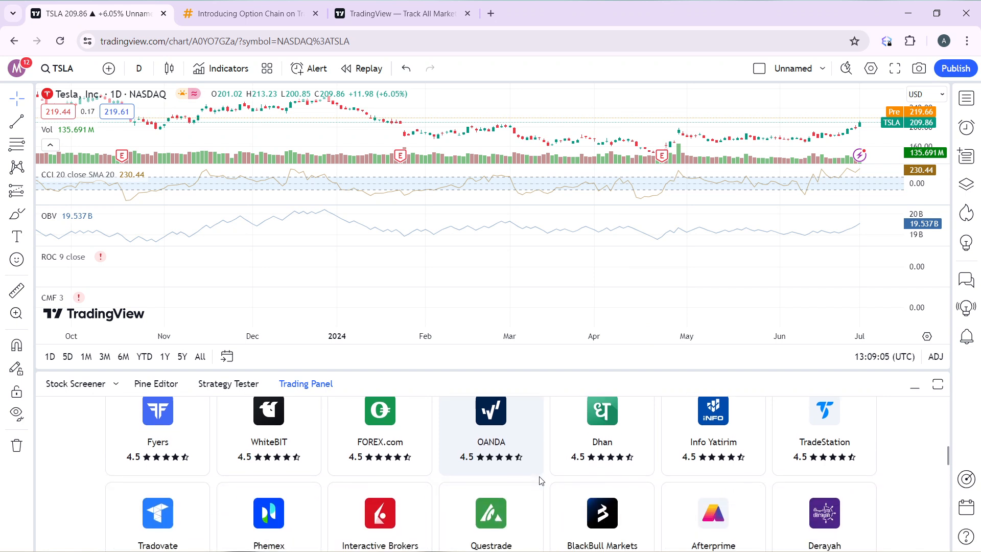
scroll(539, 481, down, 3)
scroll(540, 481, down, 2)
scroll(539, 481, down, 2)
scroll(540, 480, down, 2)
scroll(539, 480, down, 1)
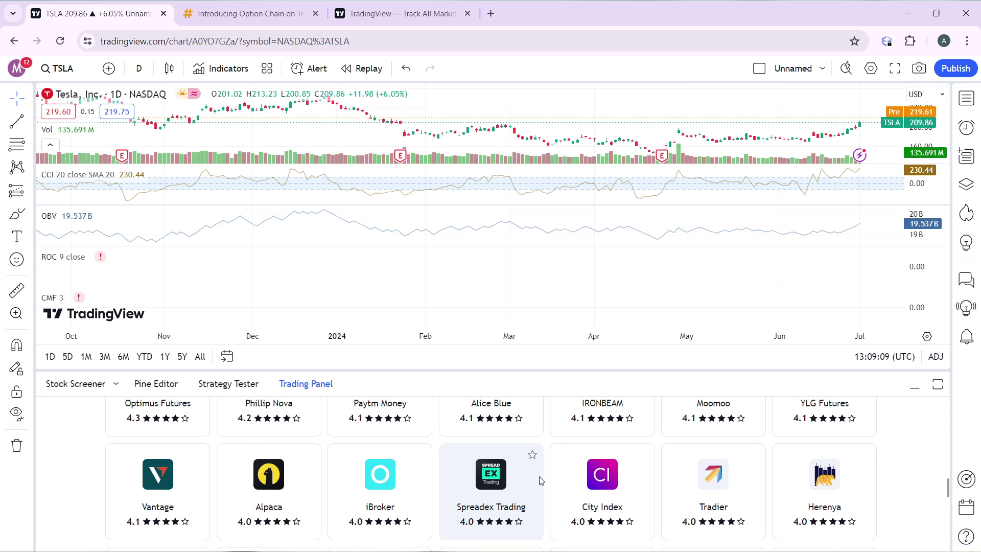
Step: Select the Vantage broker and connect, bringing up its live-account login page
click(162, 479)
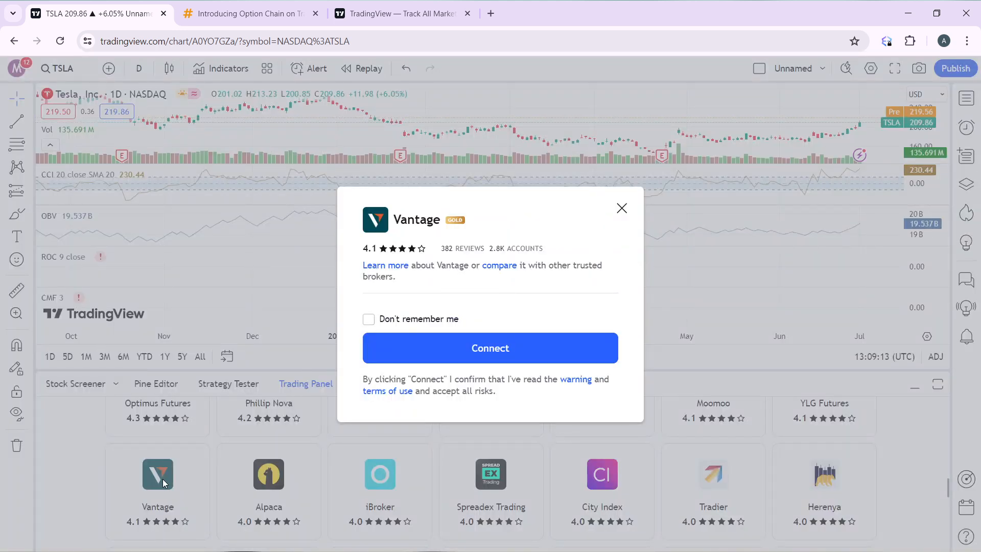
click(476, 351)
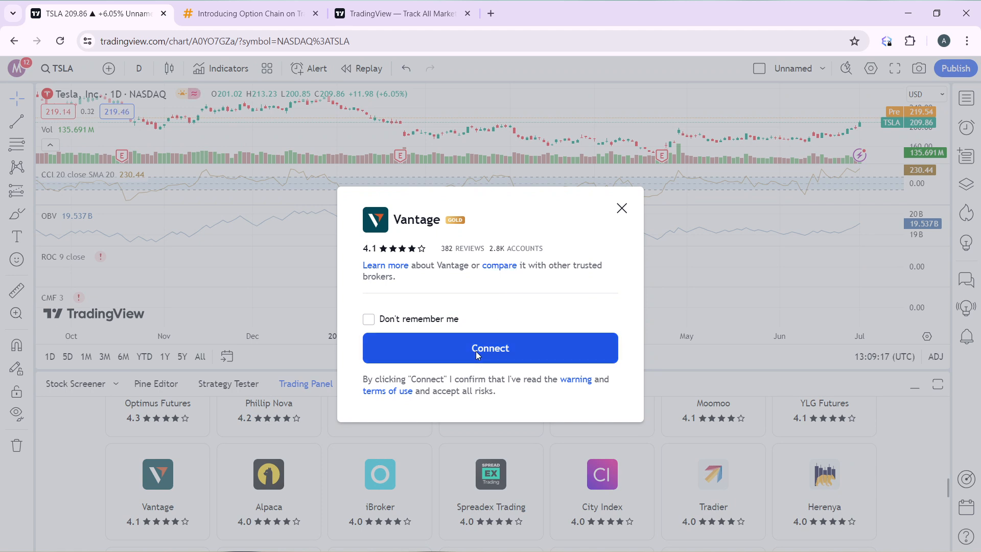